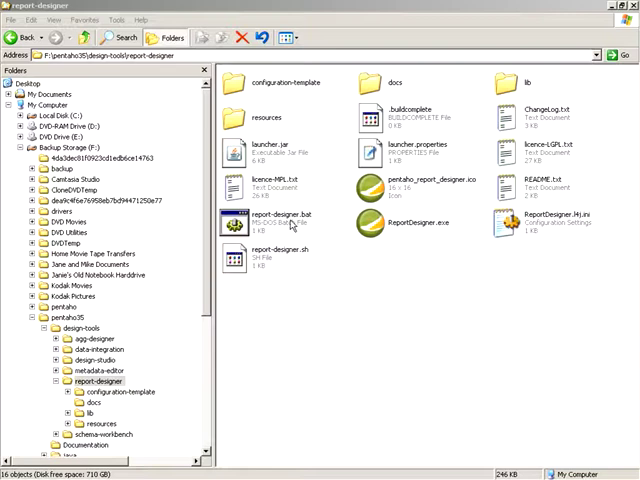
Open report-designer.bat in Notepad via its Edit context-menu command.
left_click(291, 221)
right_click(290, 218)
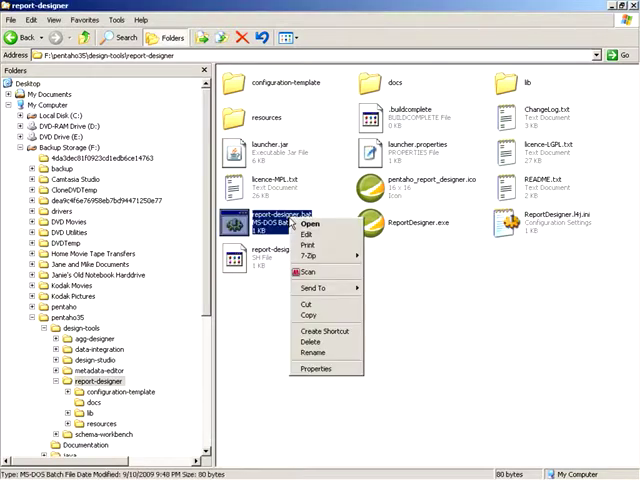
left_click(307, 236)
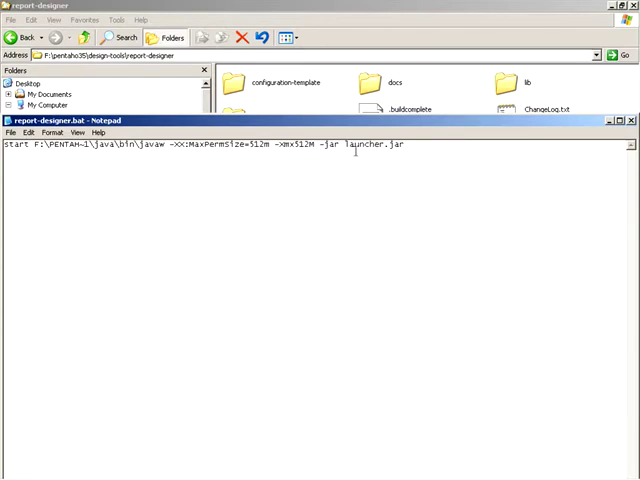
Close the Notepad window after reviewing the 512m Java launch line.
left_click(631, 121)
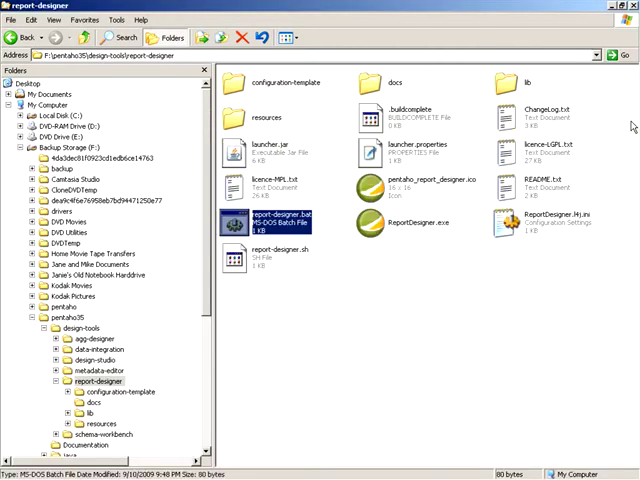